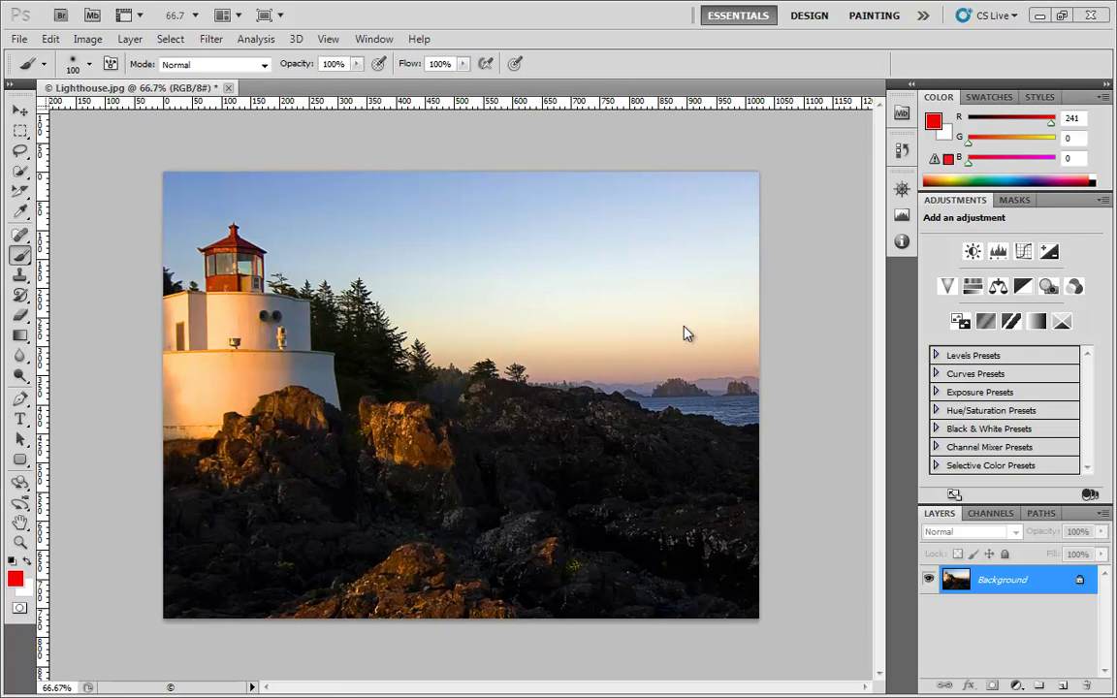
- Add a Hue/Saturation adjustment layer and set hue to +177, saturation to +61 and lightness to -12
click(973, 285)
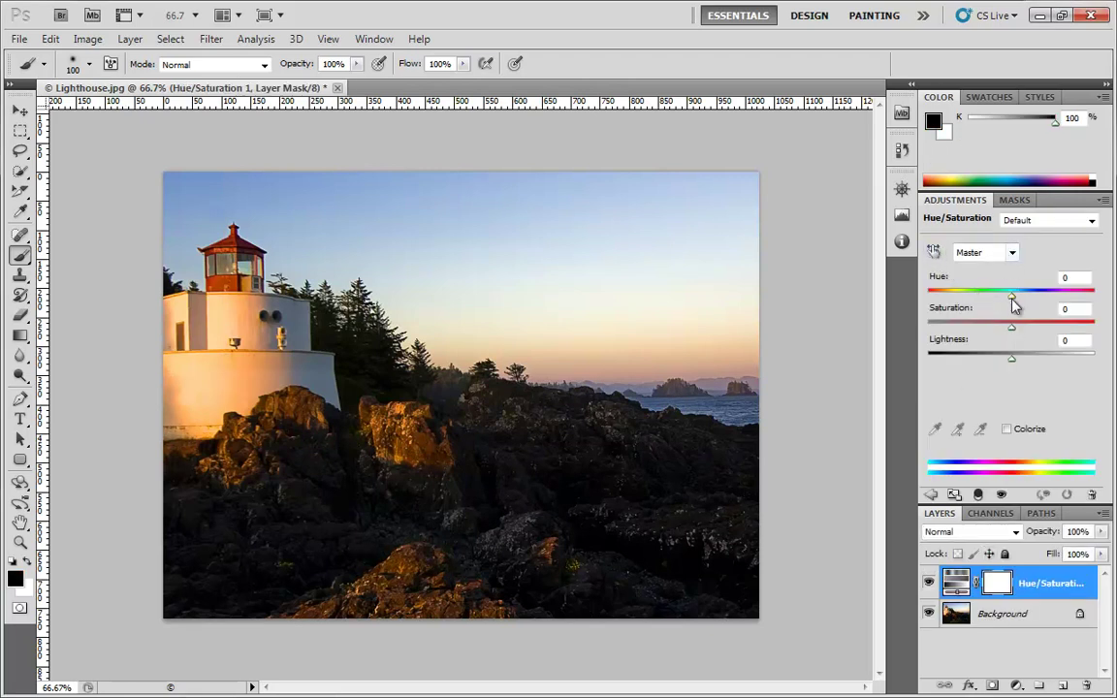
drag(1011, 294, 1093, 296)
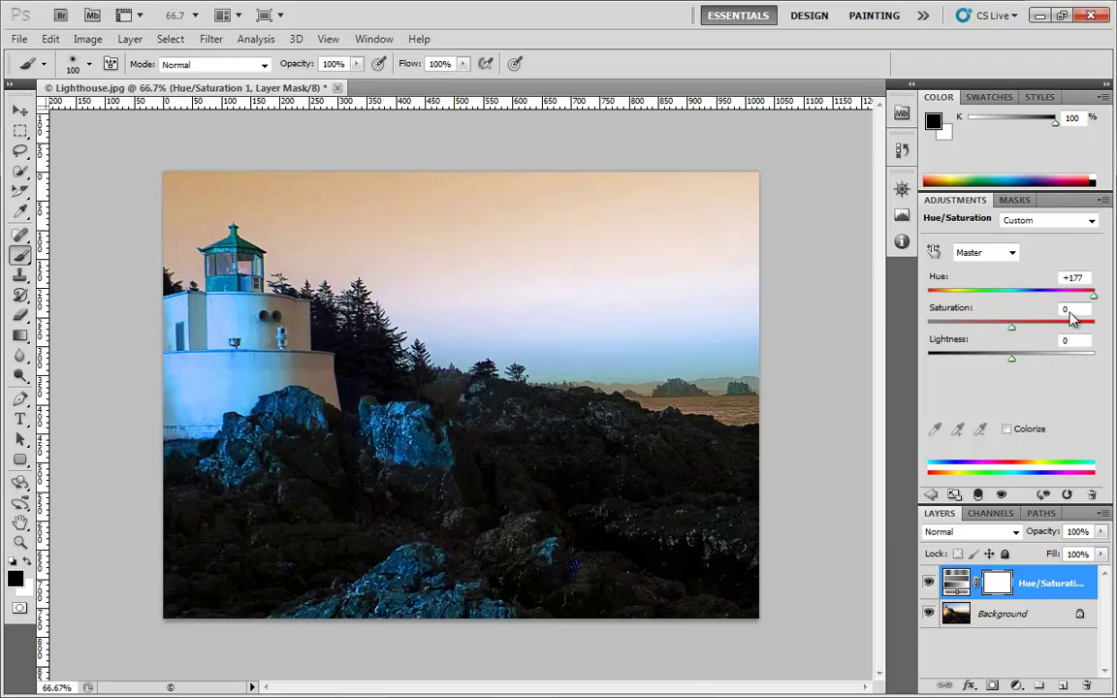
drag(1053, 332, 1065, 326)
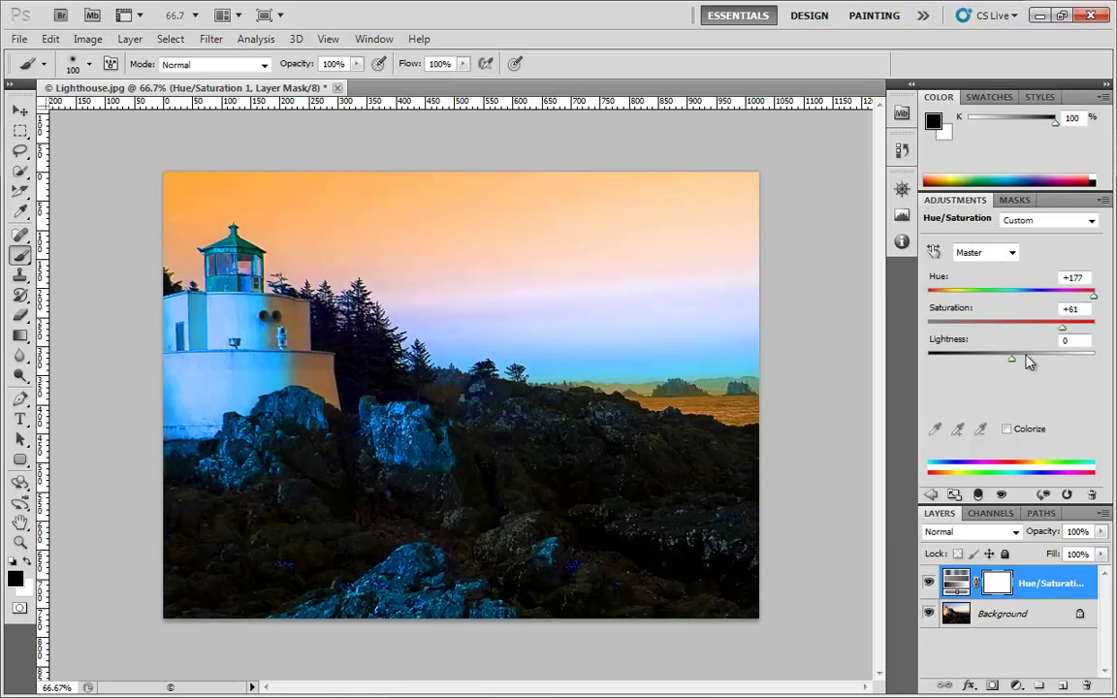
drag(1010, 364, 1002, 366)
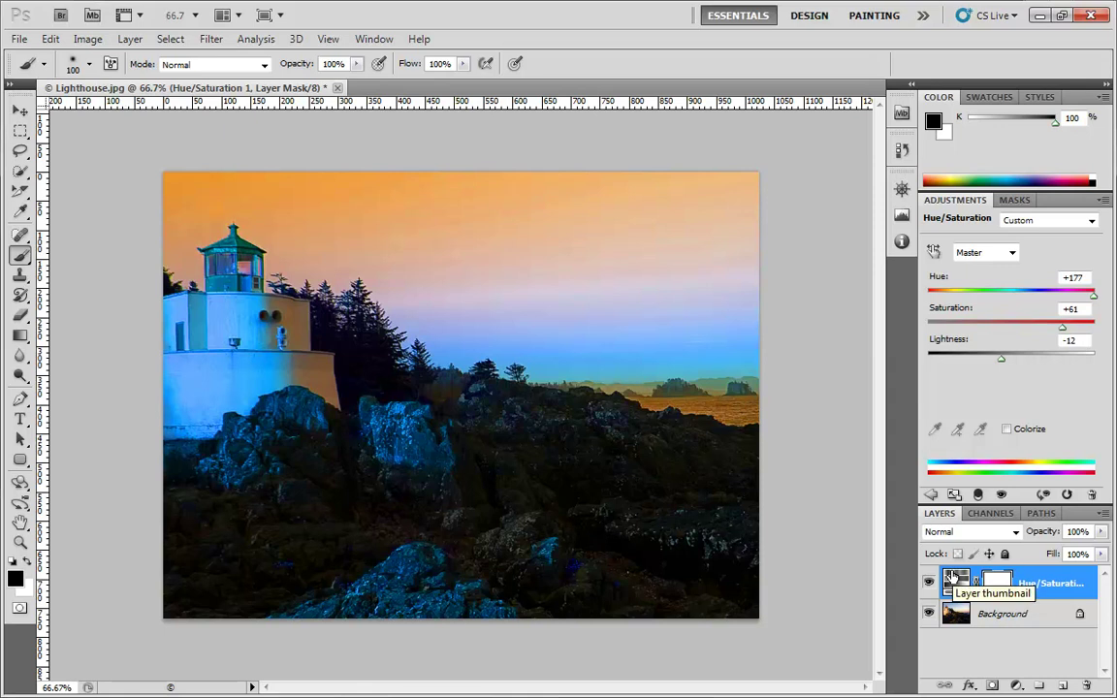
- Try the Linear Dodge (Add), Overlay and Multiply blend modes on the Hue/Saturation layer, and set it back to Normal
click(1100, 532)
mouse_move(1095, 552)
mouse_down()
mouse_move(1038, 564)
mouse_move(1028, 555)
mouse_move(1106, 553)
mouse_up()
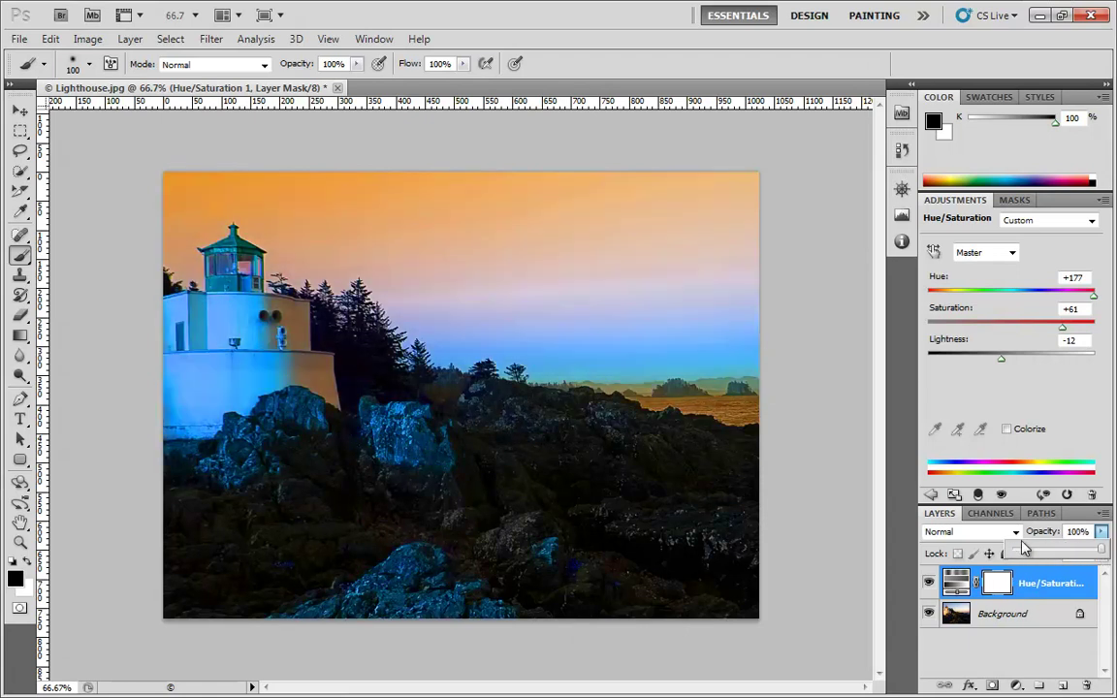
click(989, 543)
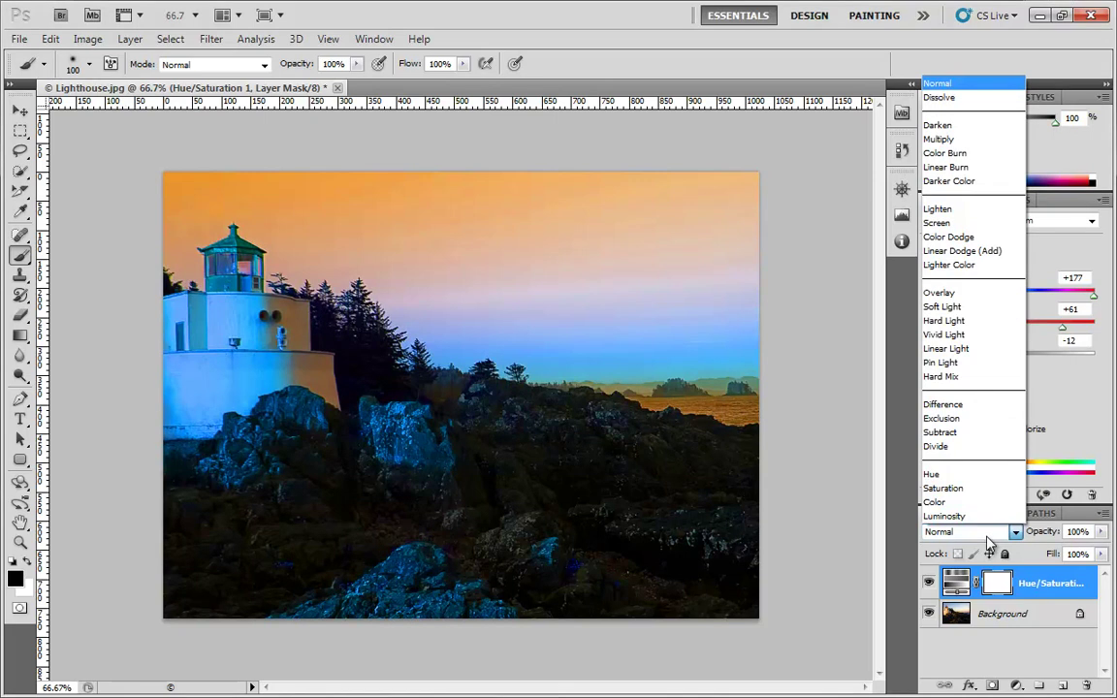
click(951, 252)
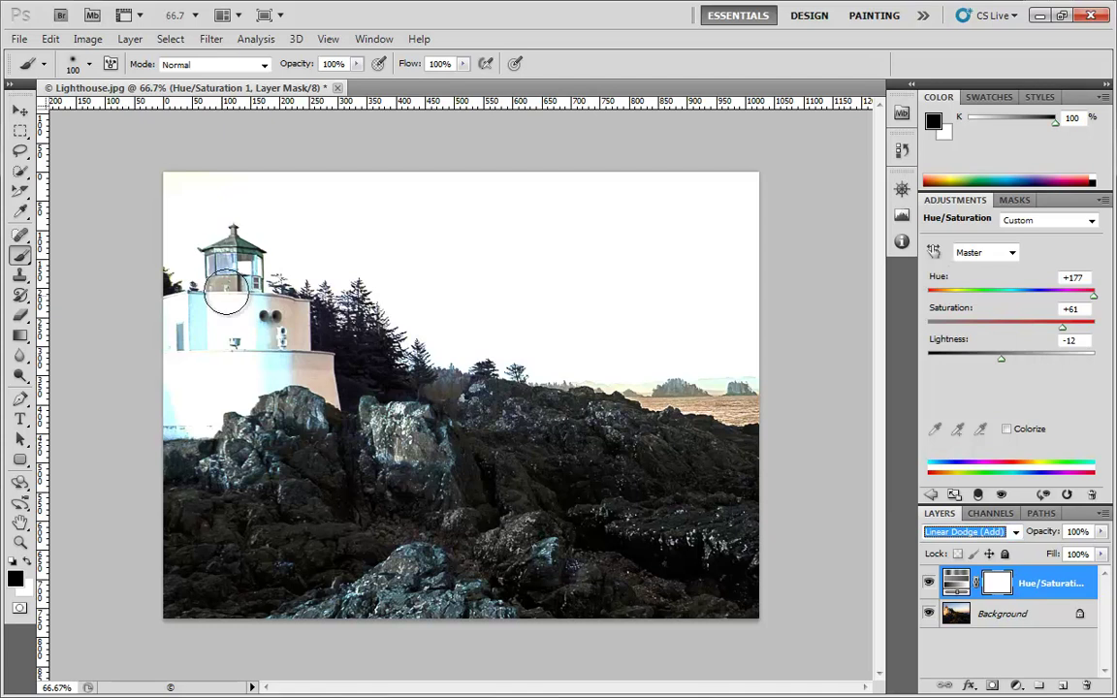
click(968, 531)
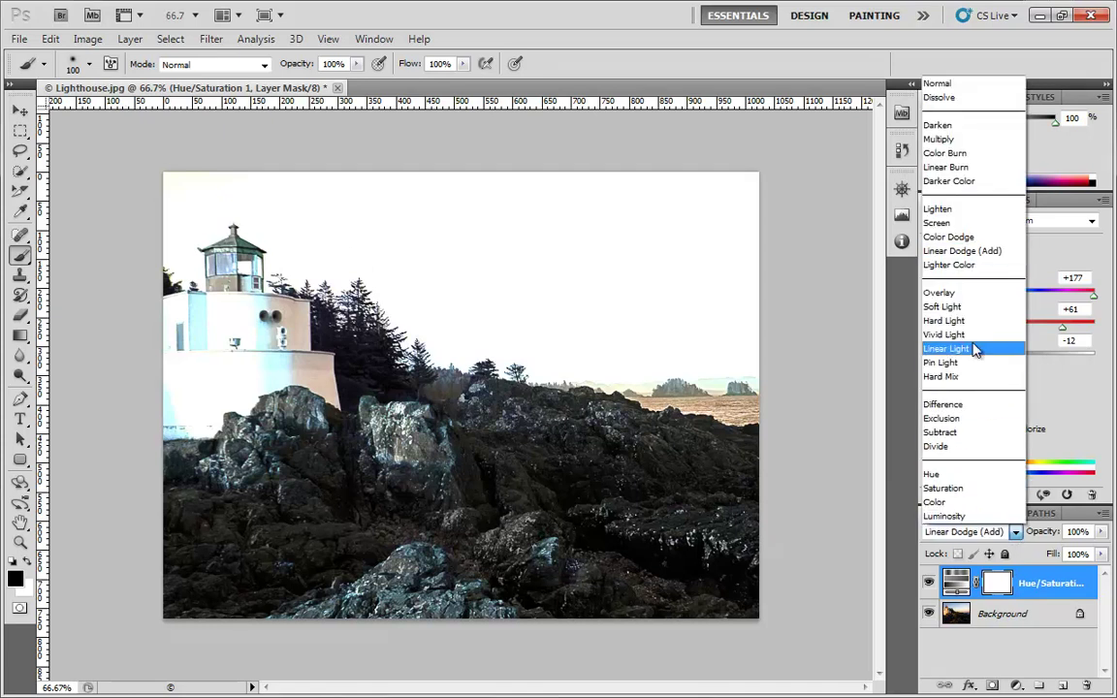
click(950, 294)
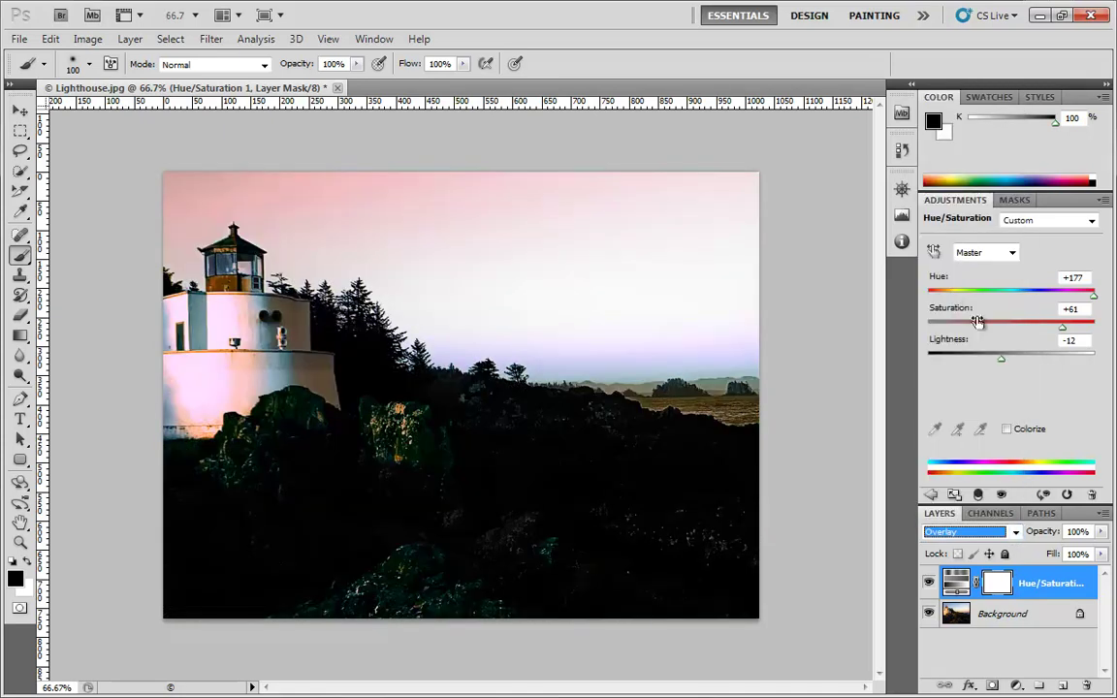
click(1015, 533)
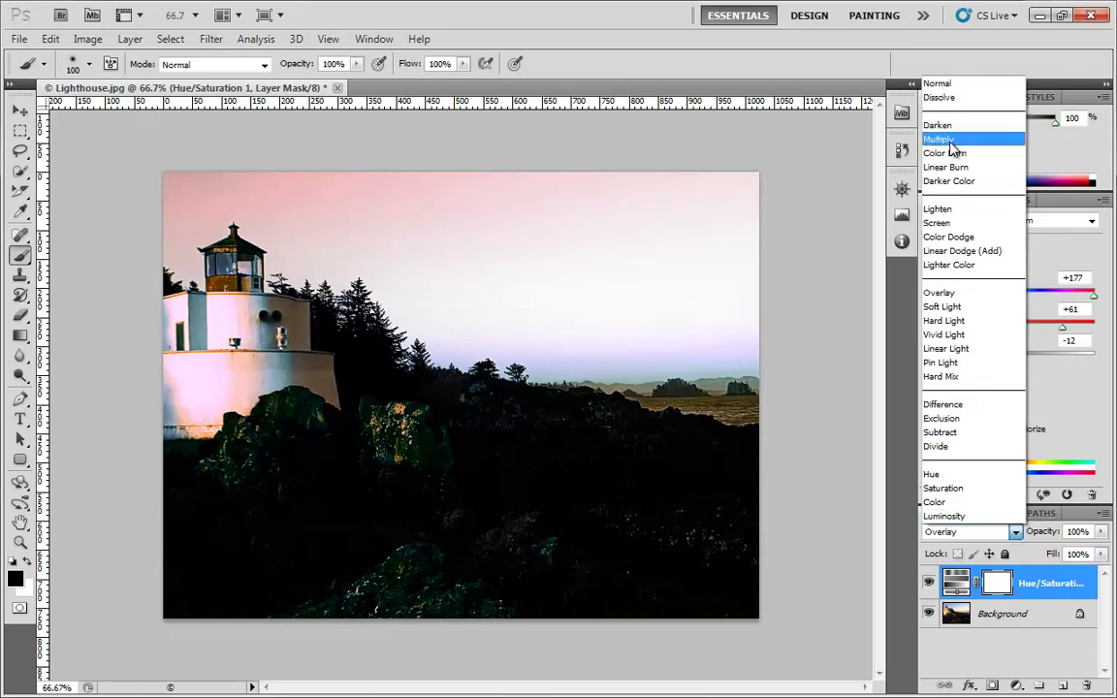
click(949, 136)
click(1017, 531)
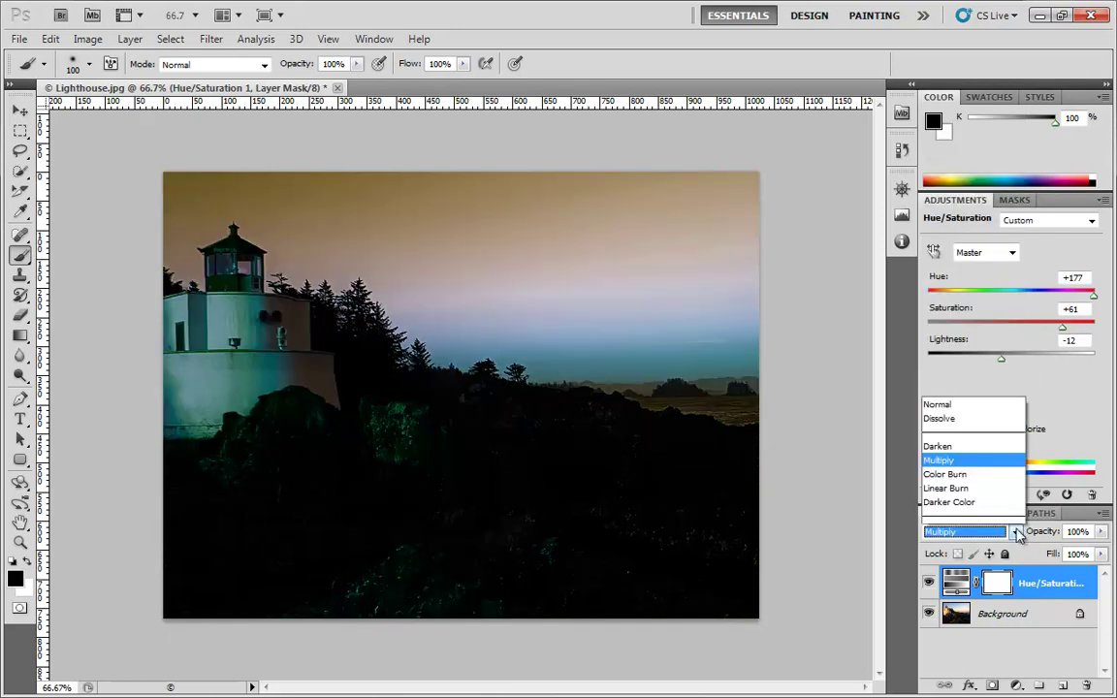
click(937, 83)
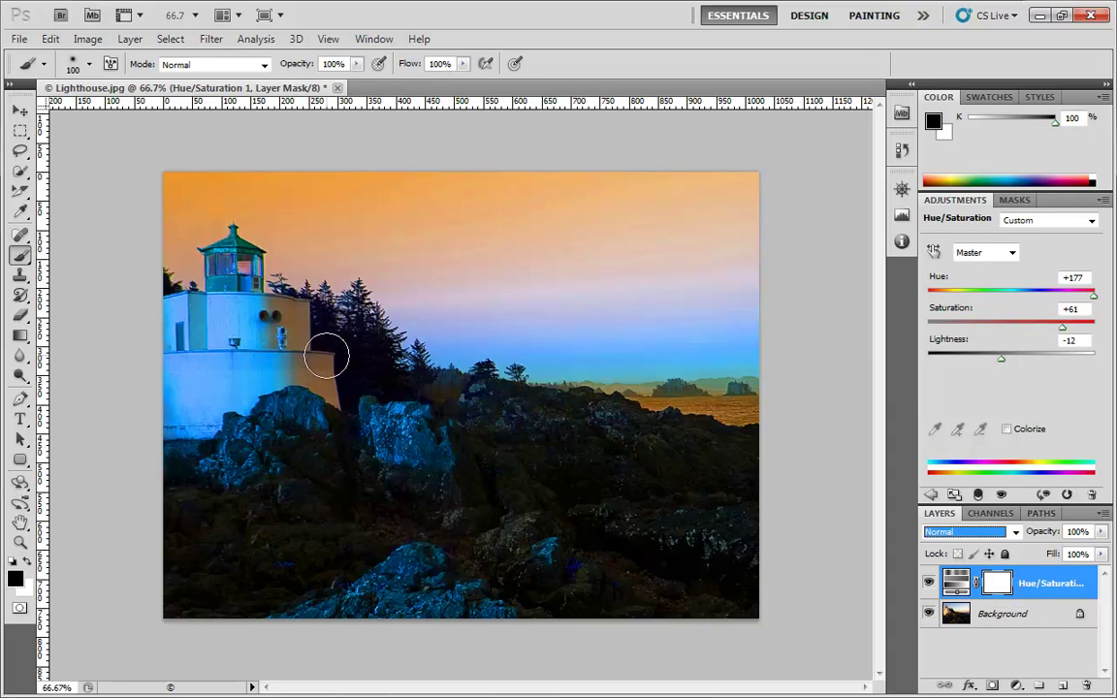
- Paint black on the Hue/Saturation layer mask over the lighthouse, using a 20 px brush for the outline and 45 px for the remaining walls
shift+click(261, 355)
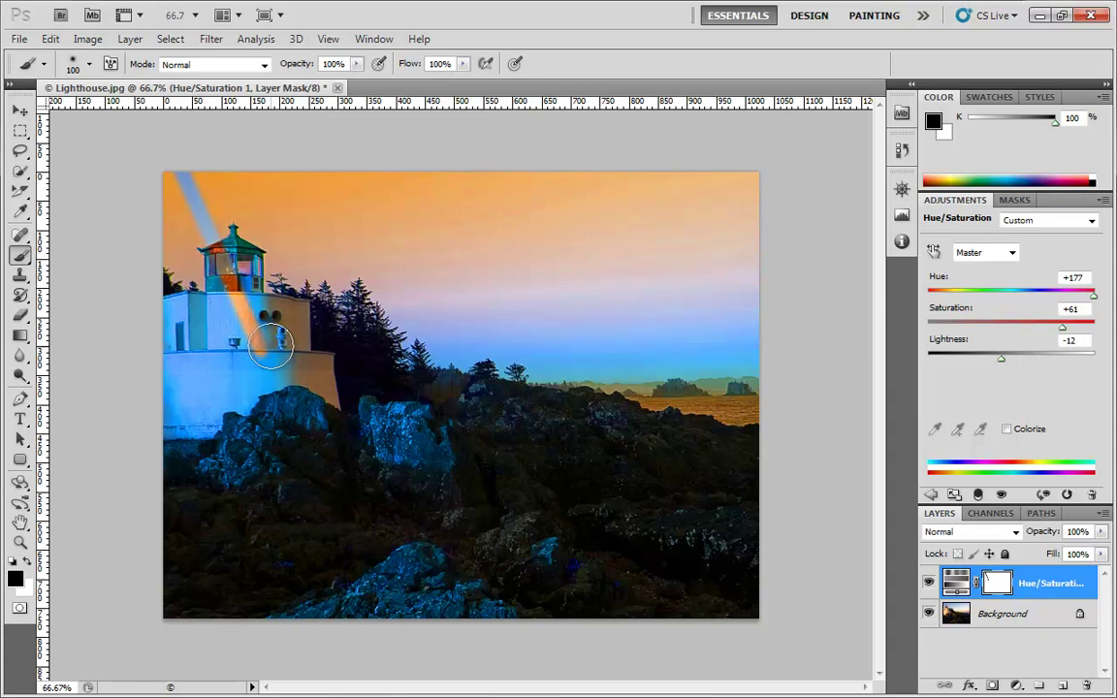
key(ctrl+z)
key(bracketleft)
key(bracketleft)
key(bracketleft)
key(bracketleft)
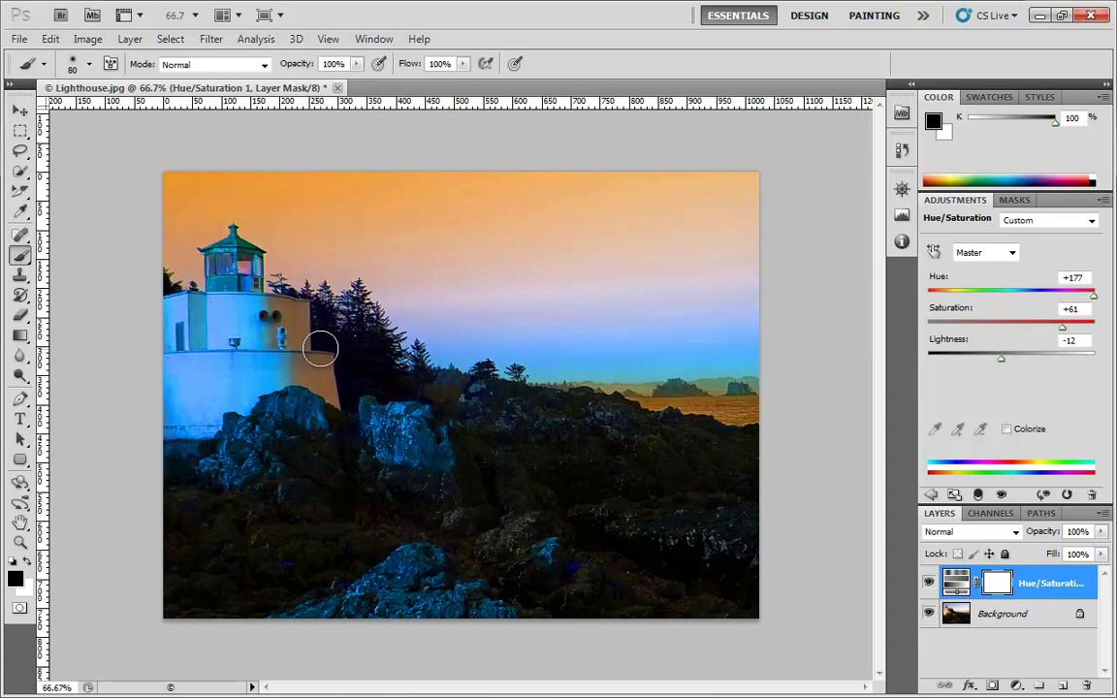
scroll(320, 347, up, 1)
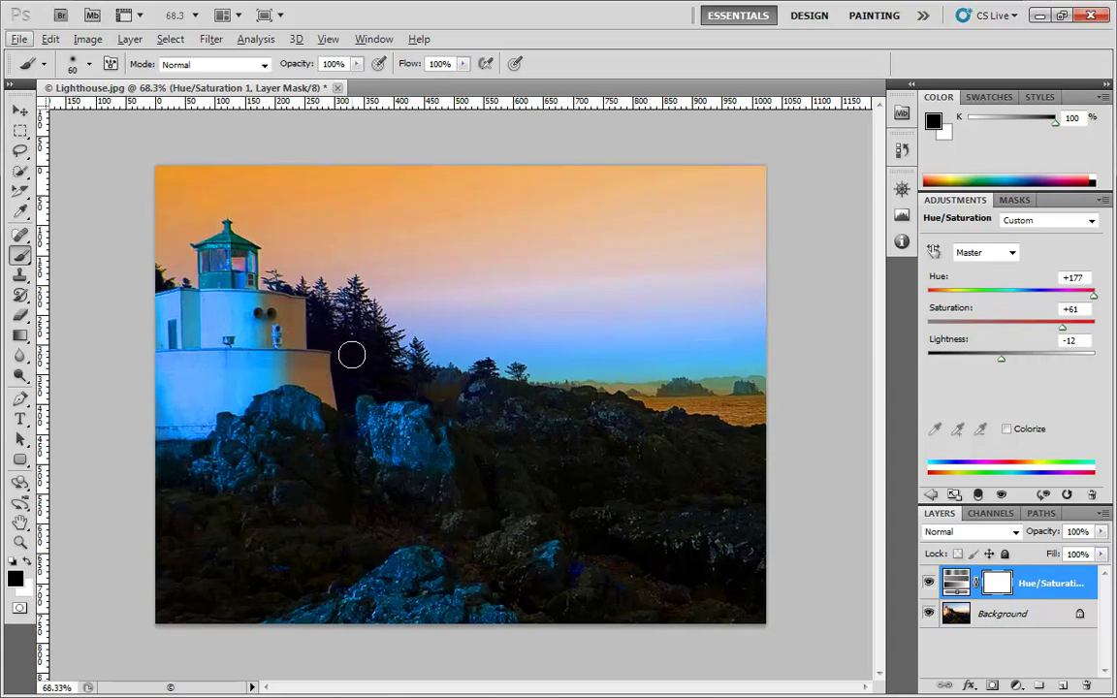
key(bracketleft)
key(bracketleft)
key(bracketleft)
key(bracketleft)
key(bracketleft)
key(bracketleft)
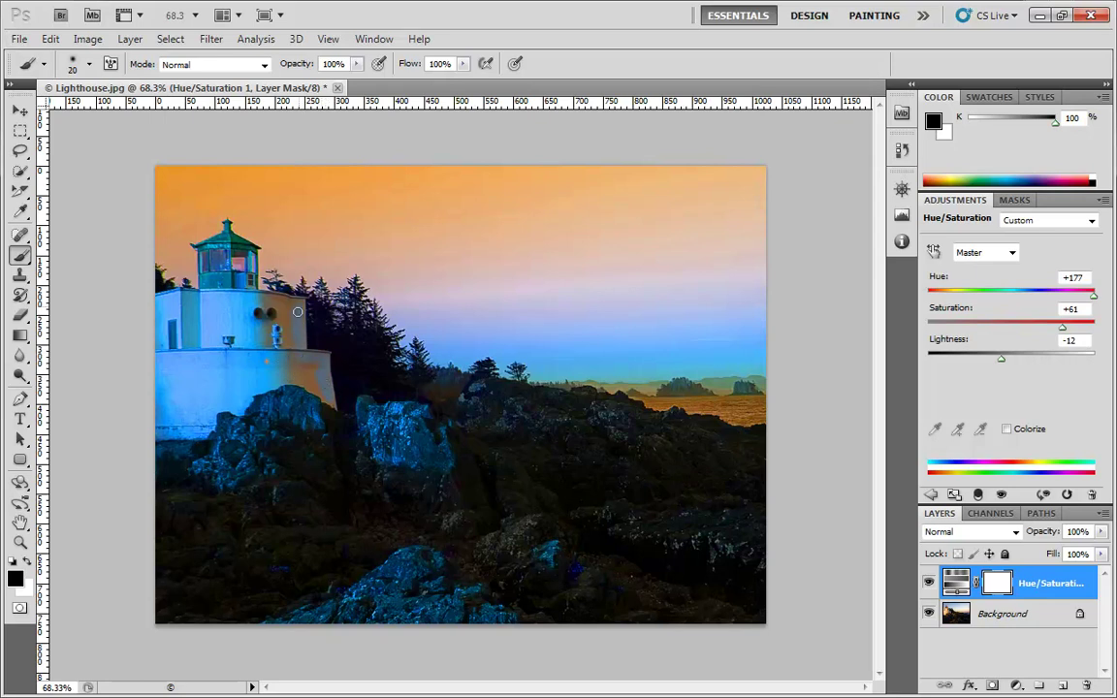
drag(278, 304, 253, 296)
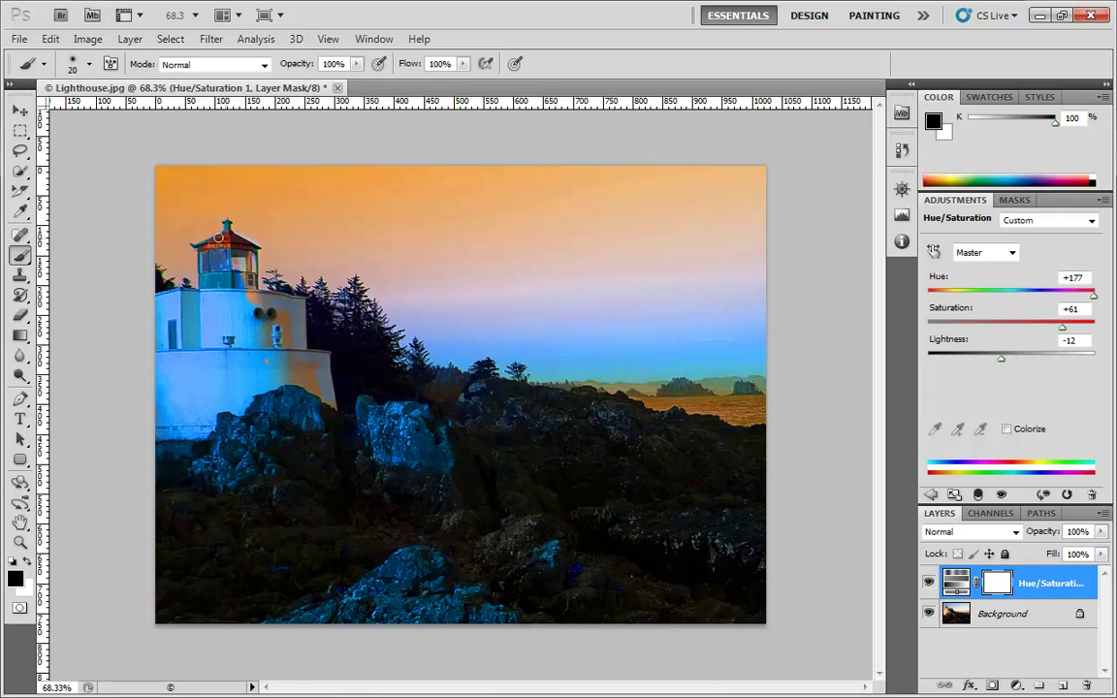
mouse_move(218, 238)
mouse_down()
mouse_move(206, 275)
mouse_move(201, 266)
mouse_move(227, 253)
mouse_move(243, 286)
mouse_move(249, 279)
mouse_move(206, 306)
mouse_move(160, 297)
mouse_move(161, 419)
mouse_move(178, 431)
mouse_move(158, 438)
mouse_move(176, 430)
mouse_move(158, 429)
mouse_move(206, 432)
mouse_move(213, 402)
mouse_move(240, 411)
mouse_move(279, 367)
mouse_up()
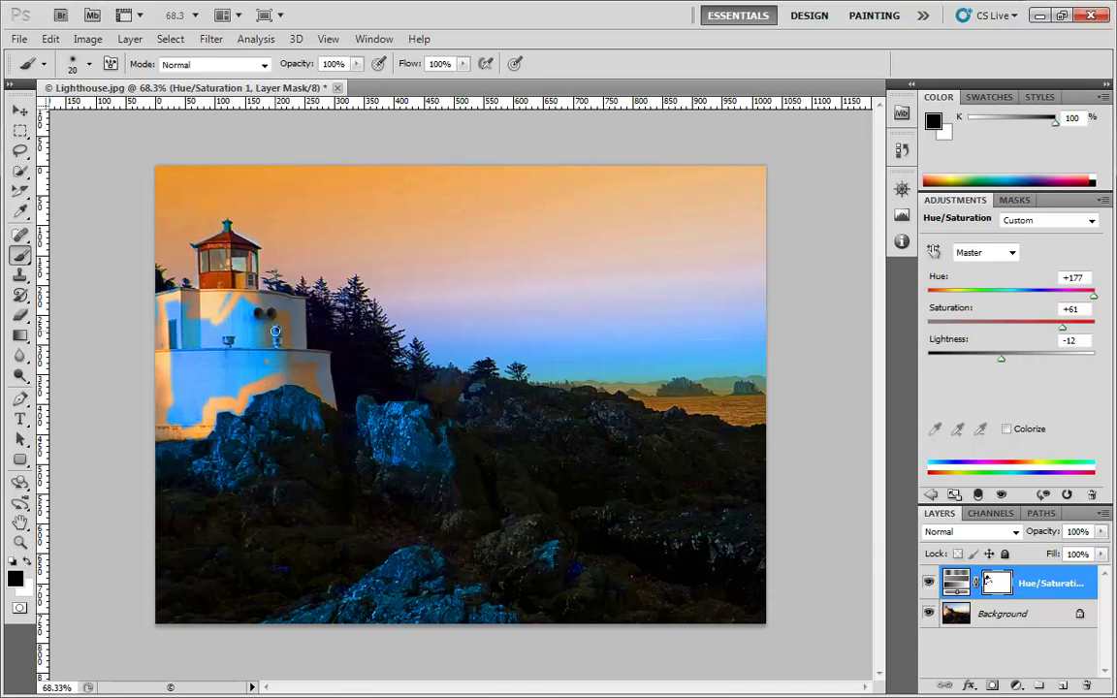
key(bracketright)
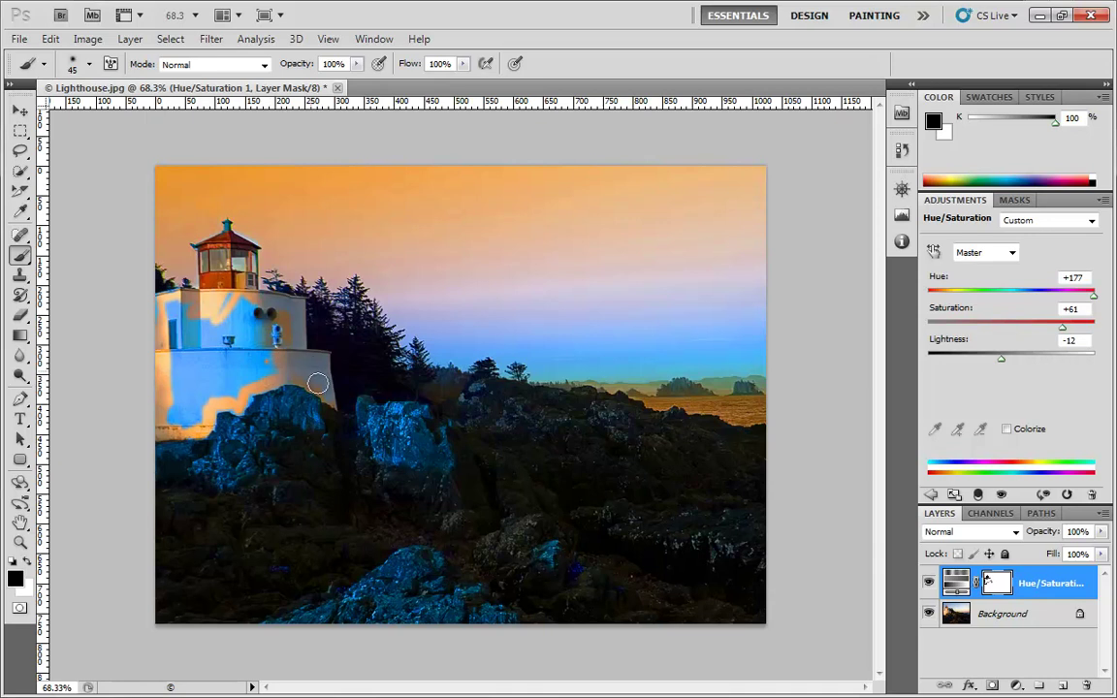
mouse_move(277, 339)
mouse_down()
mouse_move(235, 335)
mouse_move(228, 314)
mouse_move(172, 311)
mouse_move(176, 380)
mouse_move(187, 362)
mouse_move(178, 427)
mouse_move(212, 403)
mouse_move(194, 424)
mouse_move(232, 350)
mouse_move(243, 364)
mouse_move(170, 313)
mouse_up()
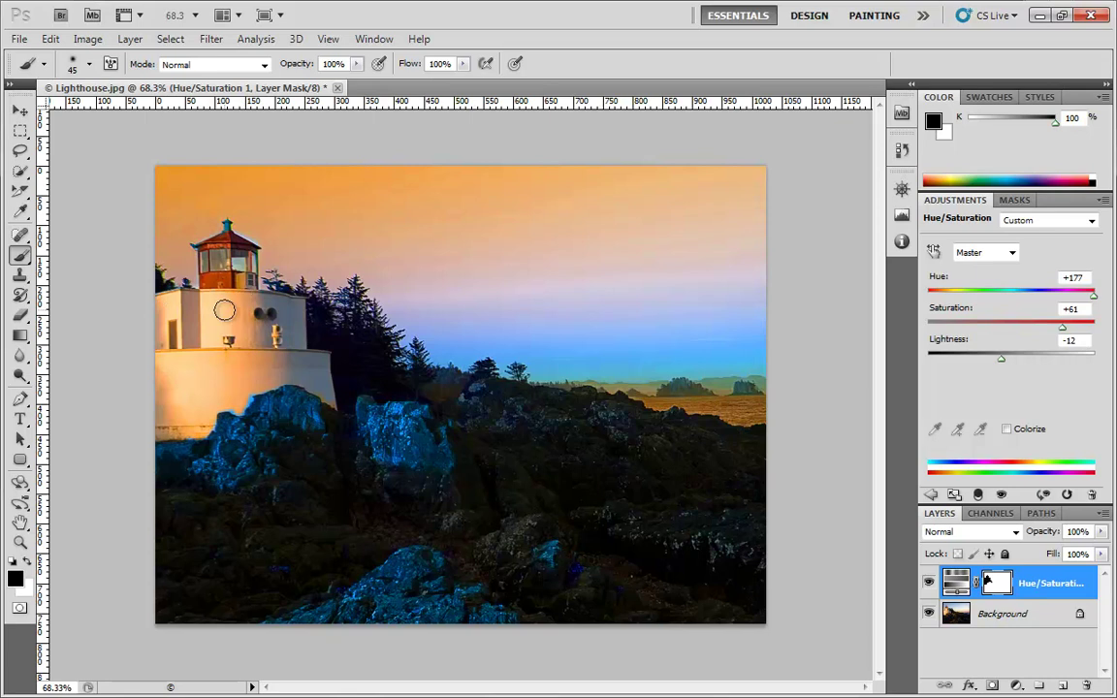
- Show the layer mask on its own, paint black over the gaps in the lighthouse's lantern room, and return to the image view
alt+click(993, 585)
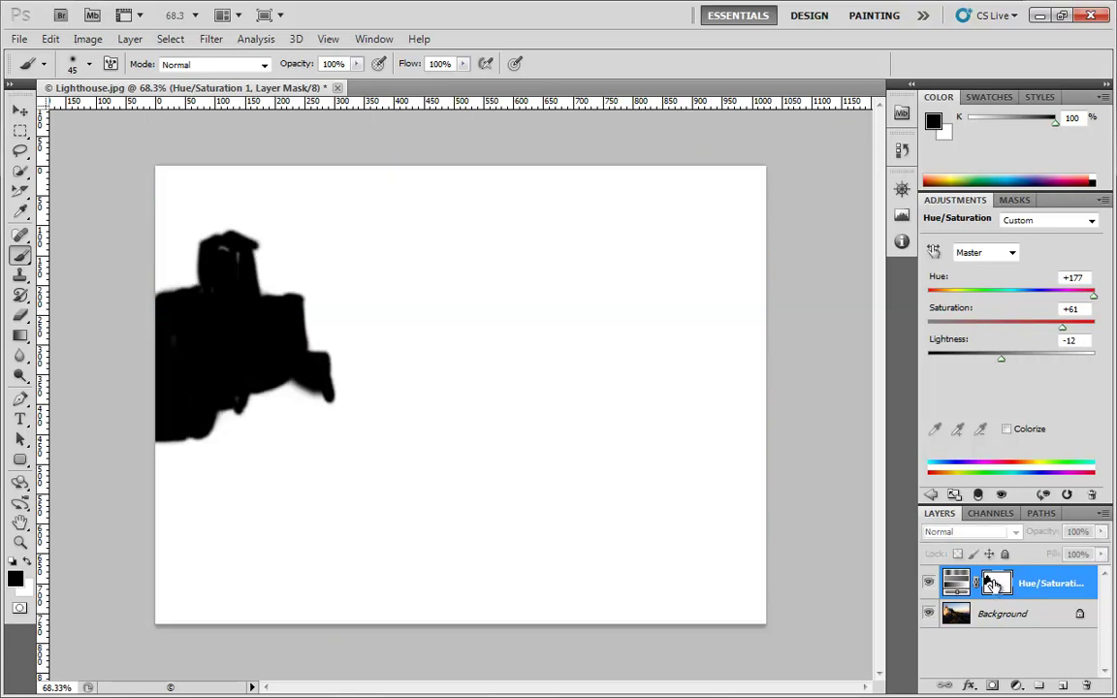
drag(232, 279, 227, 250)
key(ctrl+2)
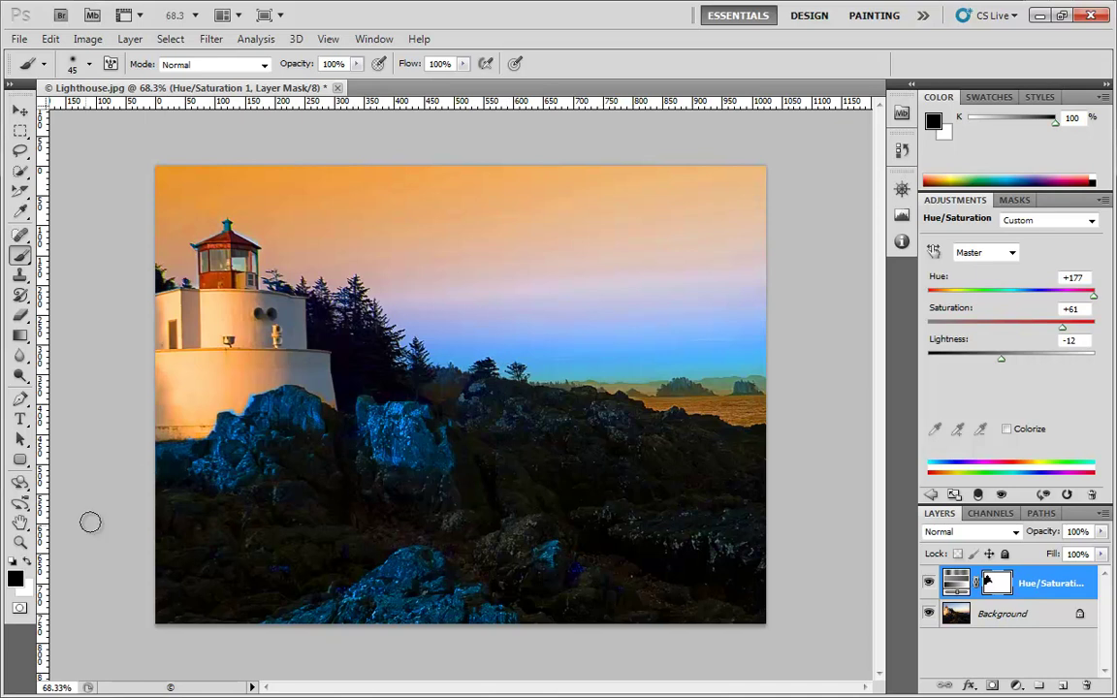
- Set the foreground color to mid gray 8b8b8b and paint the mask over the bright blue rock below the trees
click(14, 579)
drag(729, 479, 693, 458)
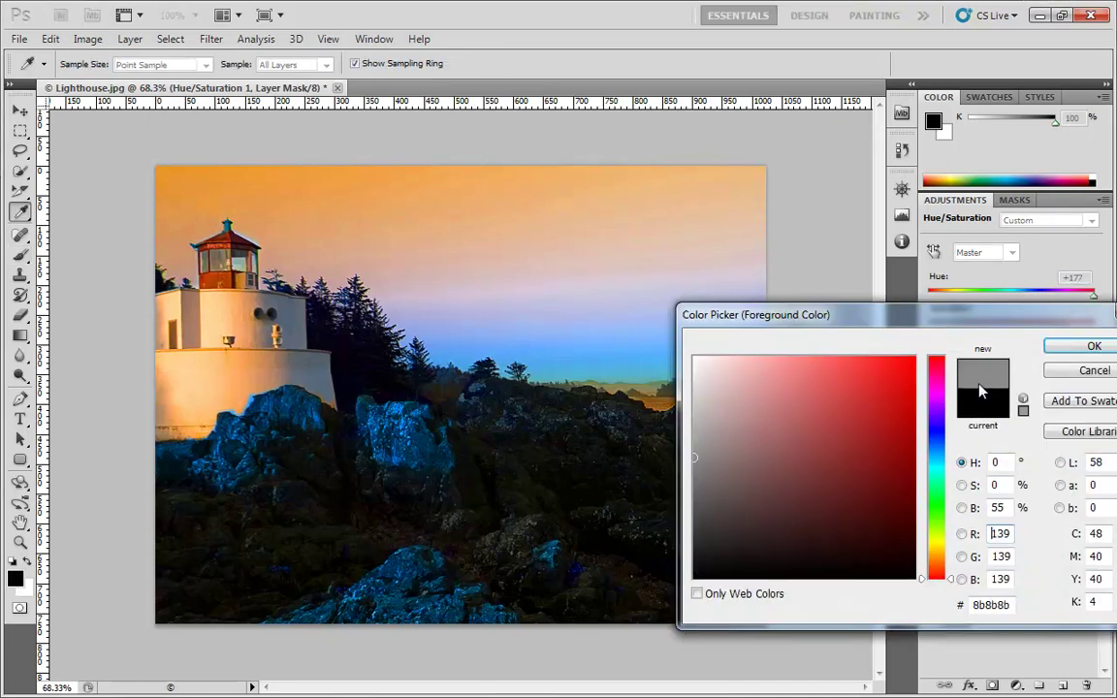
click(1092, 347)
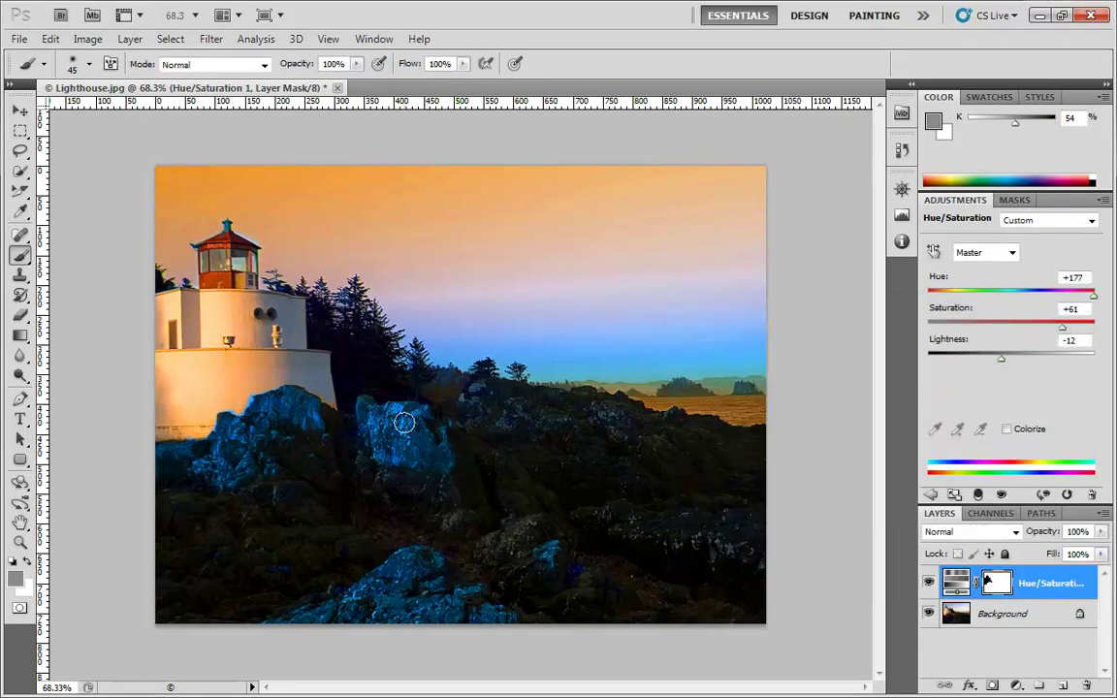
mouse_move(398, 419)
mouse_down()
mouse_move(379, 454)
mouse_move(382, 414)
mouse_move(423, 448)
mouse_move(404, 445)
mouse_move(419, 458)
mouse_move(434, 428)
mouse_move(449, 461)
mouse_move(437, 434)
mouse_move(371, 407)
mouse_move(365, 421)
mouse_move(377, 415)
mouse_move(443, 448)
mouse_move(377, 411)
mouse_up()
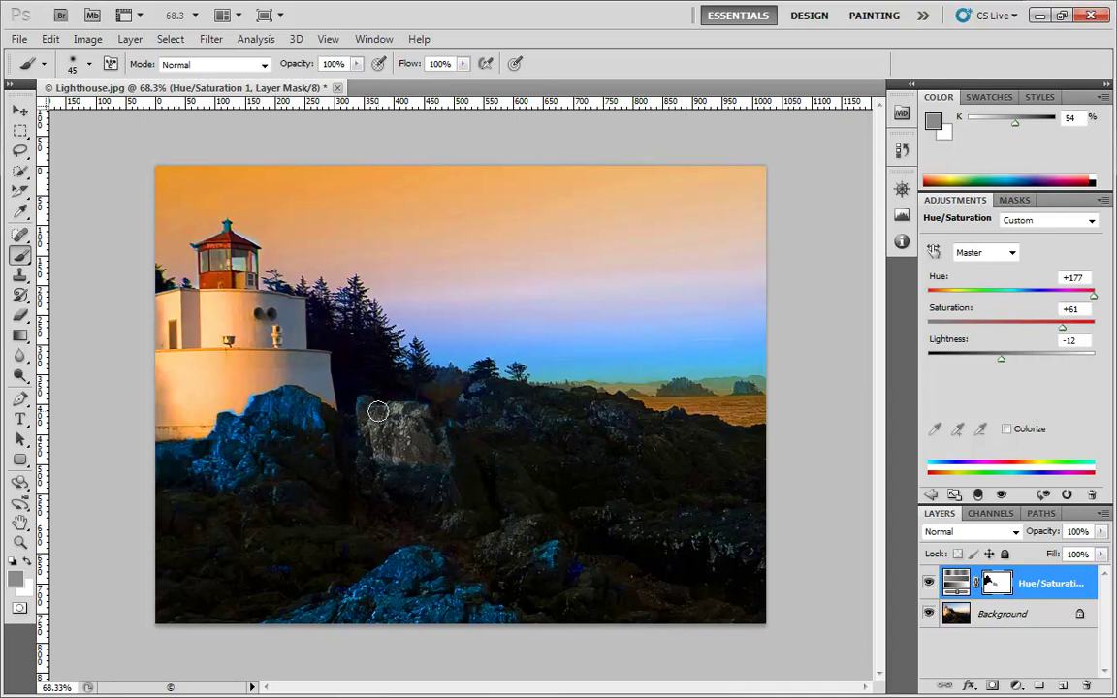
- Inspect the layer mask on its own and compare the image with the Hue/Saturation layer hidden and shown
alt+click(991, 582)
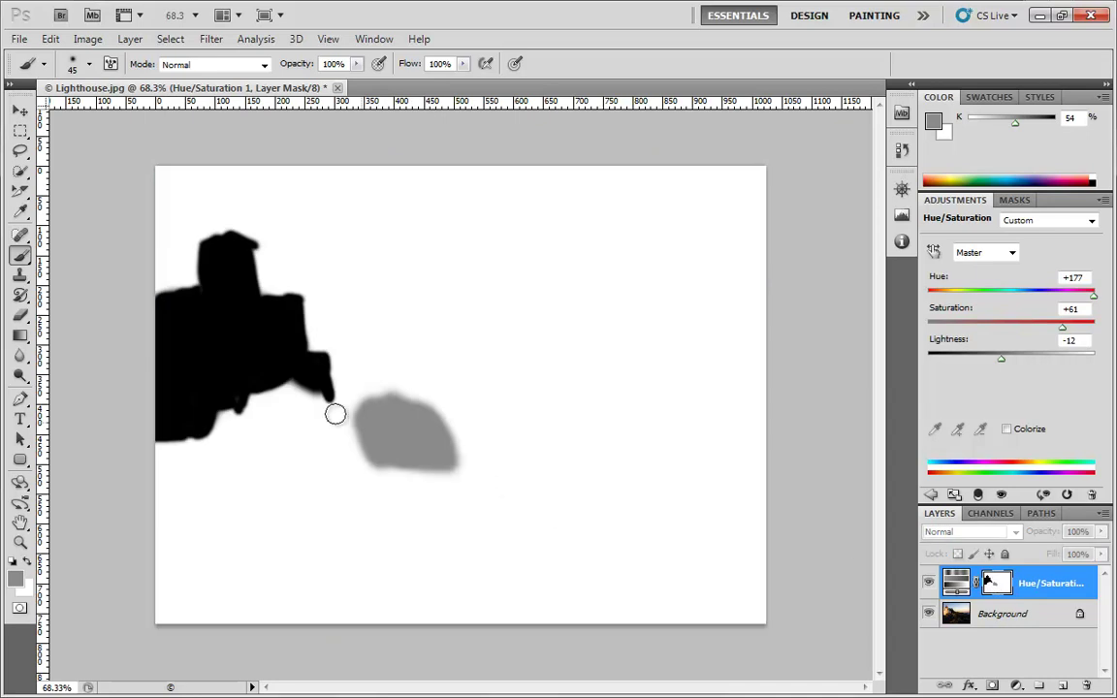
alt+click(996, 583)
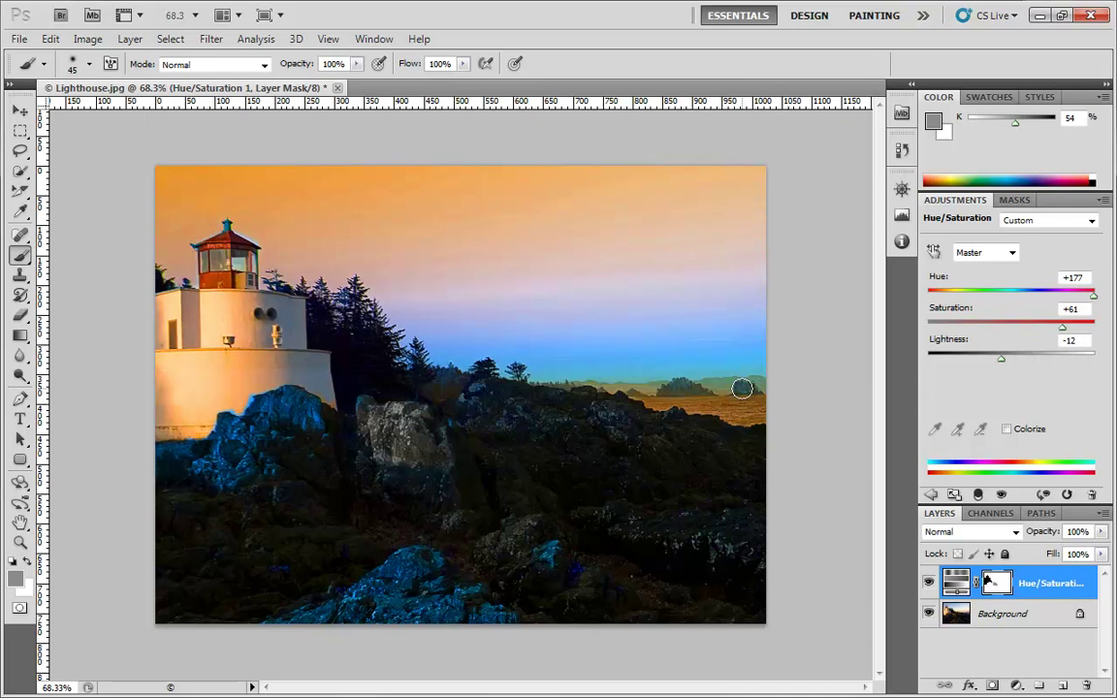
click(929, 582)
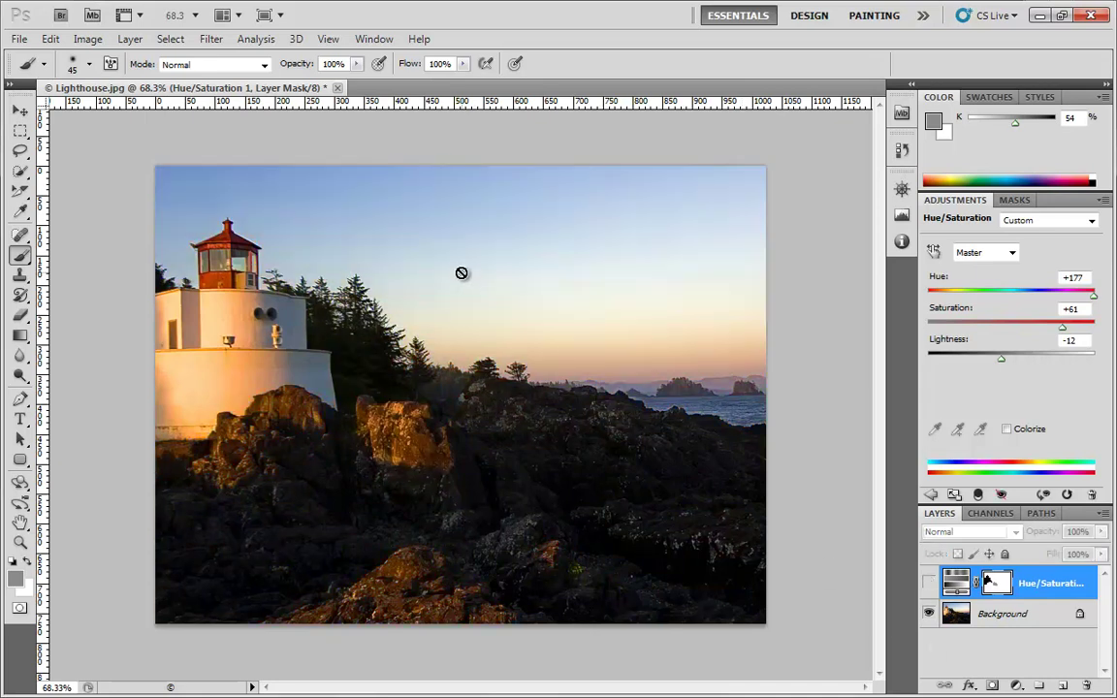
click(929, 582)
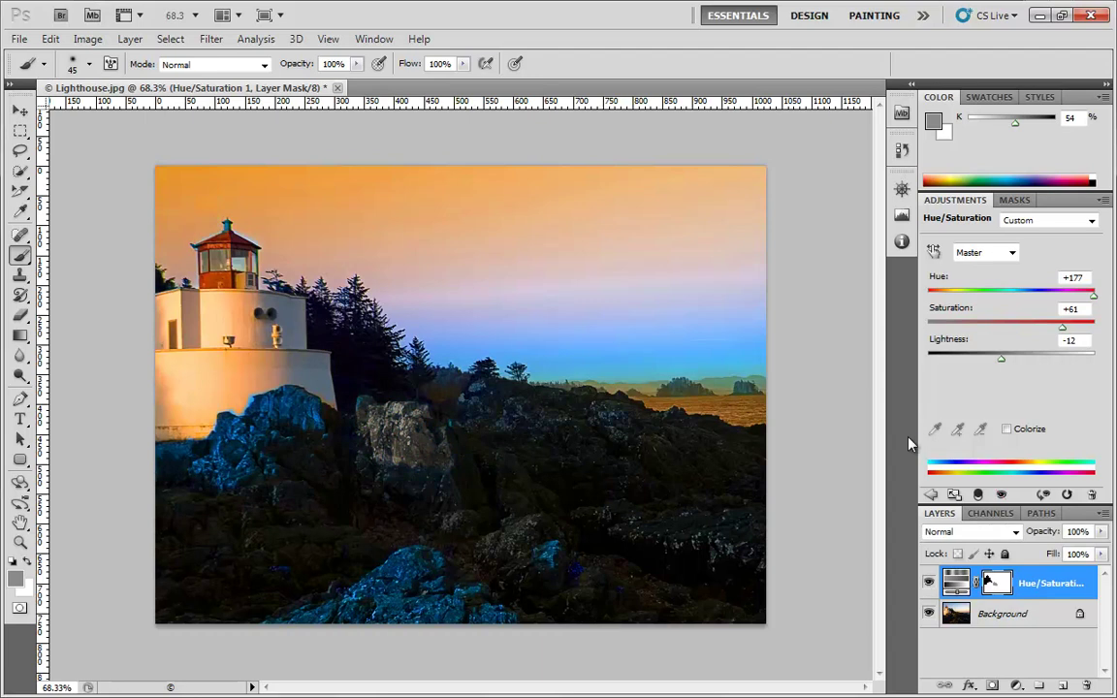